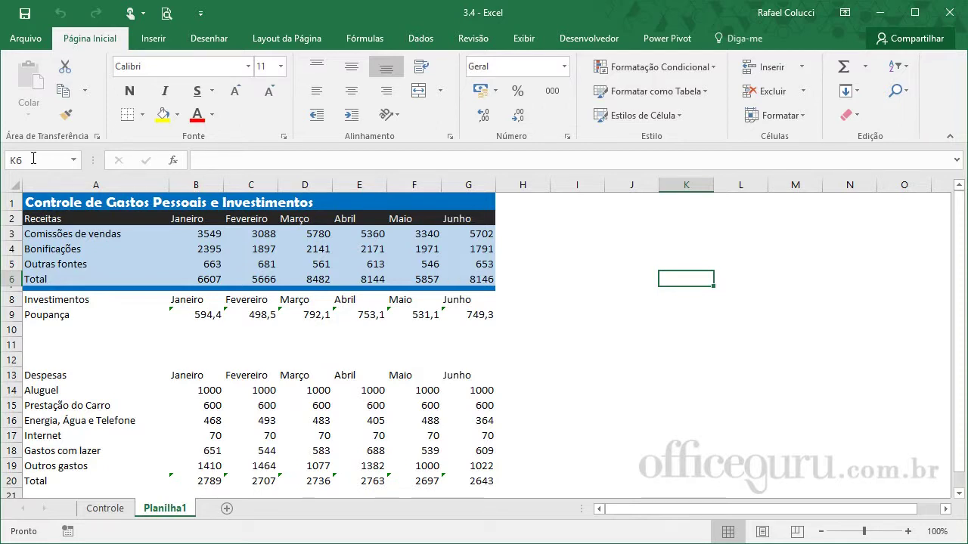
- Format the Janeiro commission in B3 as R$ Português (Brasil) accounting, showing R$ 3.549,00
left_click(204, 234)
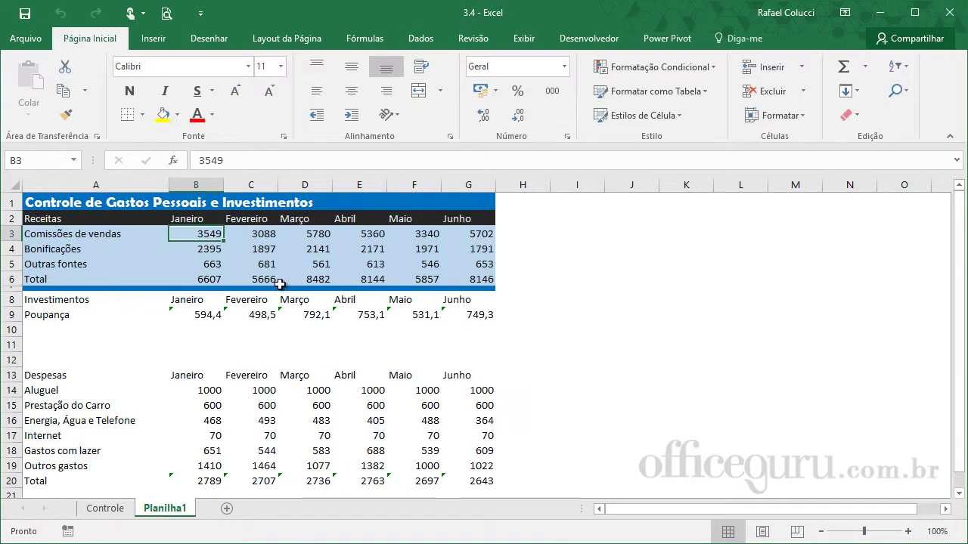
left_click(306, 268)
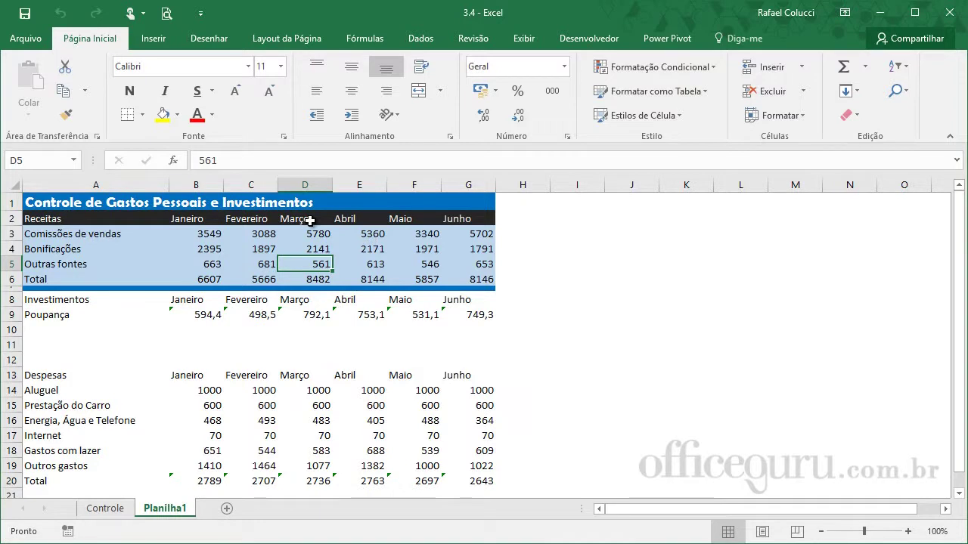
left_click(577, 330)
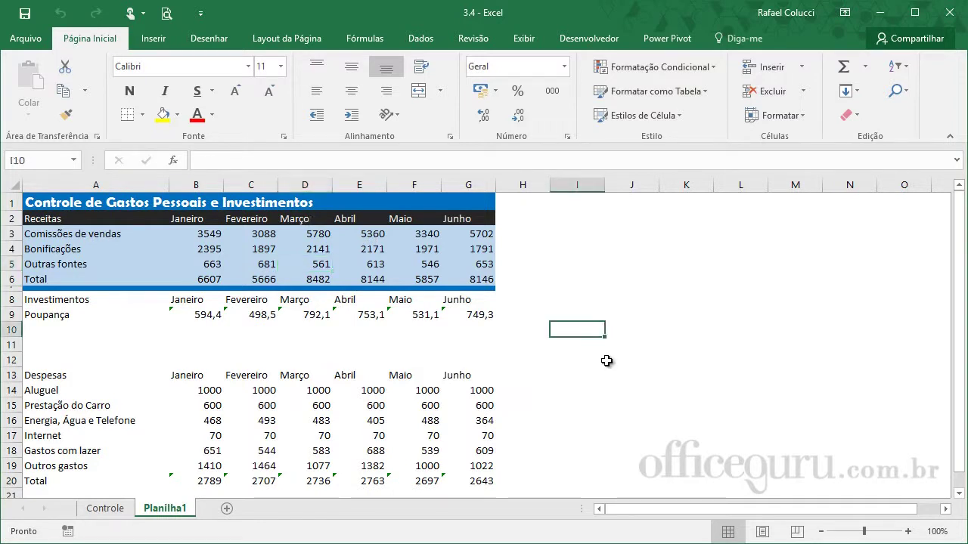
left_click(217, 233)
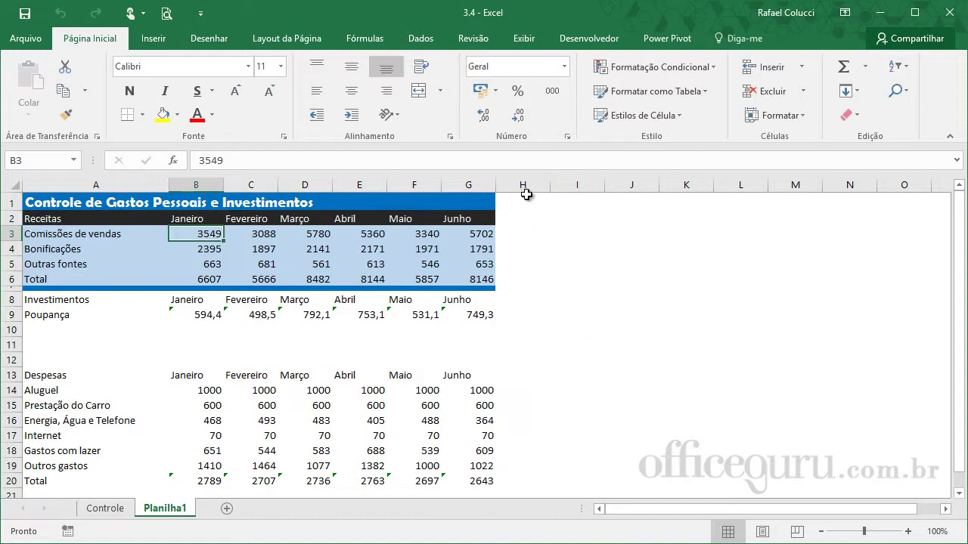
left_click(495, 92)
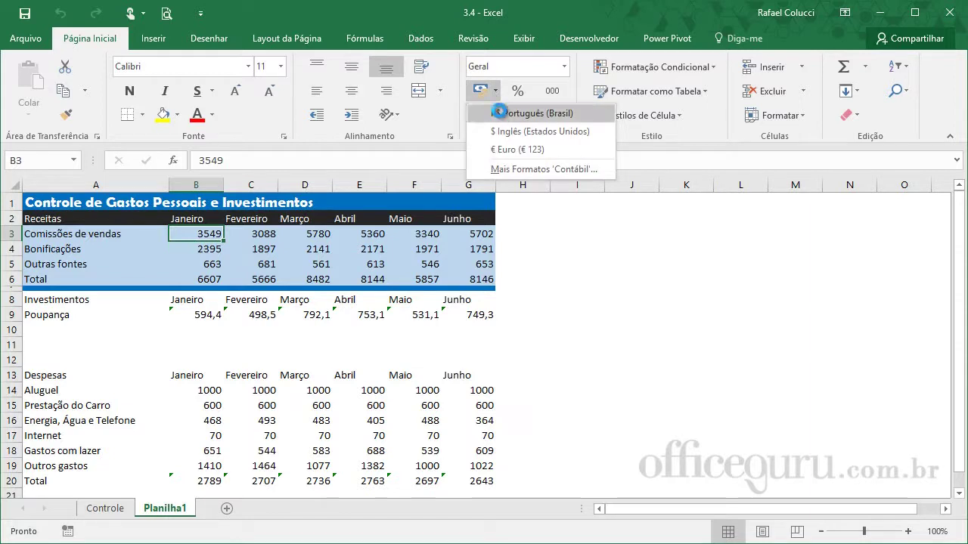
left_click(497, 113)
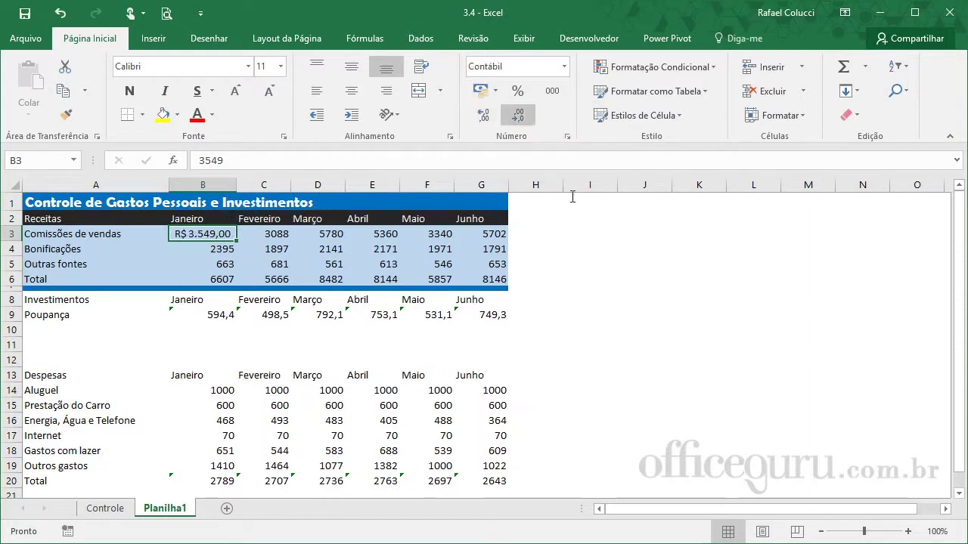
- Try typing R$ into cell I6, then erase it and leave the cell empty
left_click(617, 274)
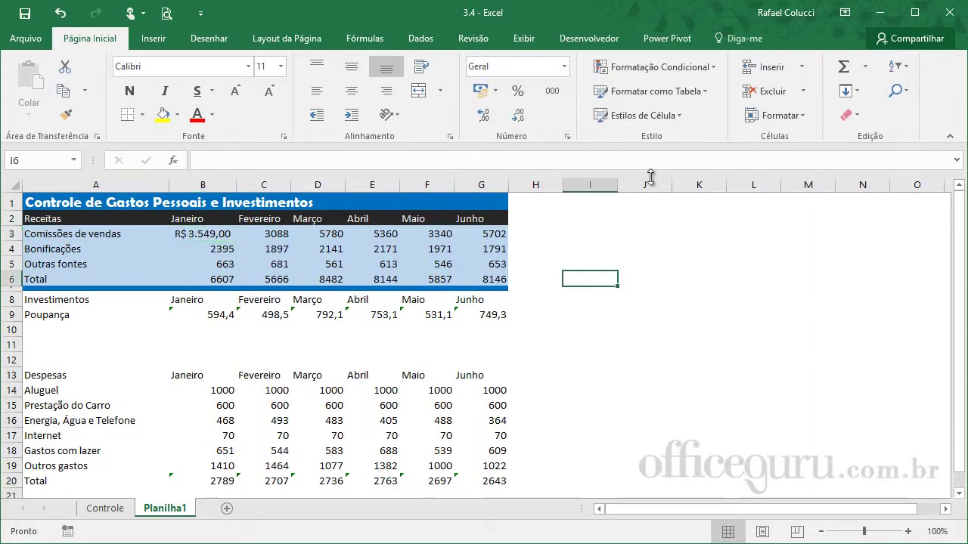
type("R$")
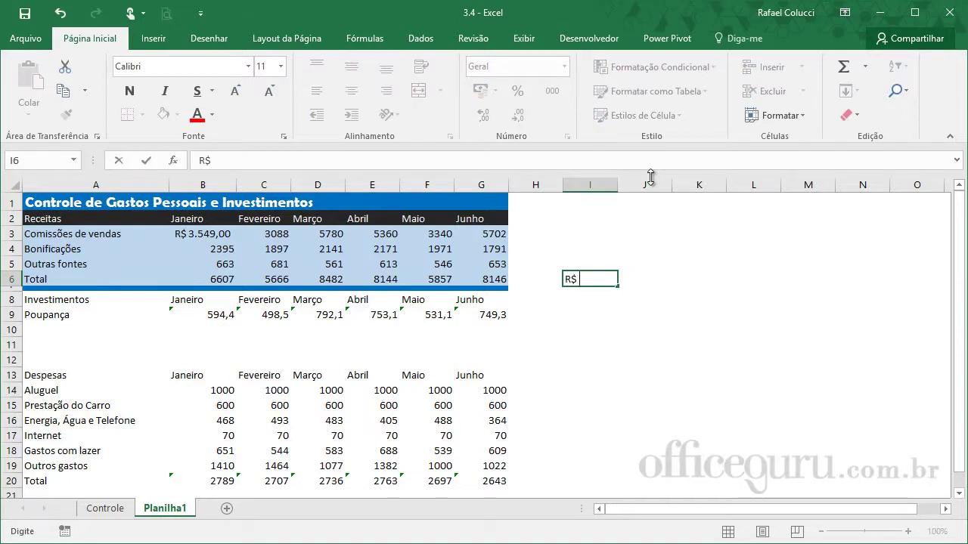
key("BackSpace")
key("BackSpace")
key("BackSpace")
key("Escape")
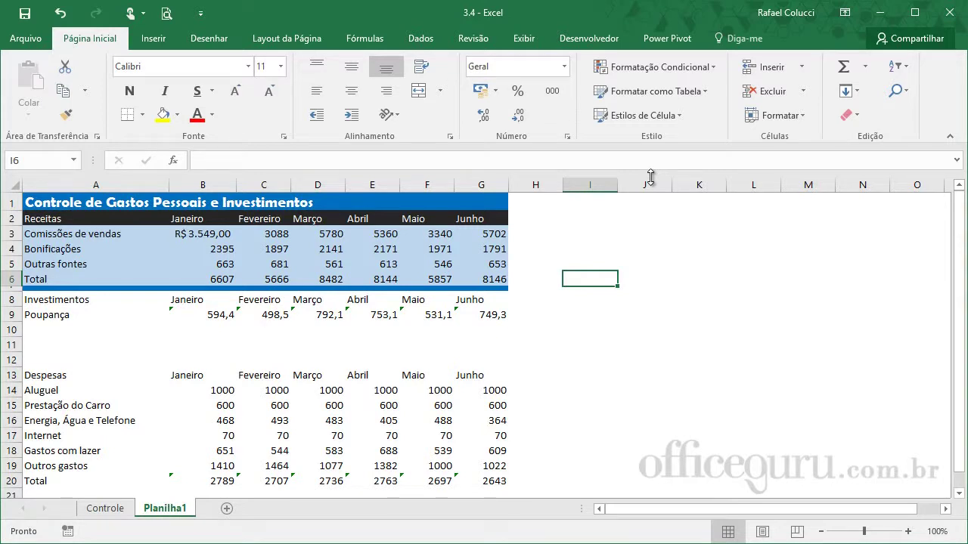
left_click(495, 90)
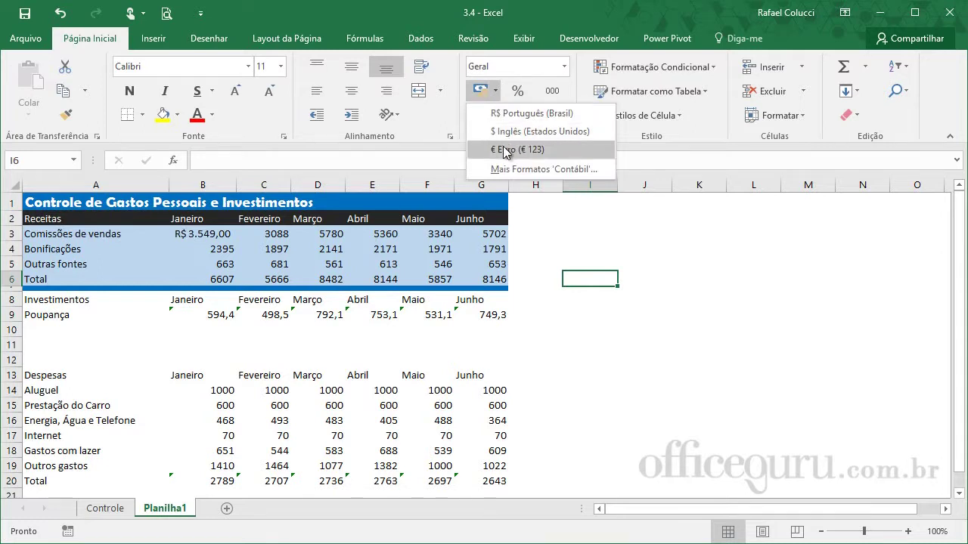
left_click(276, 238)
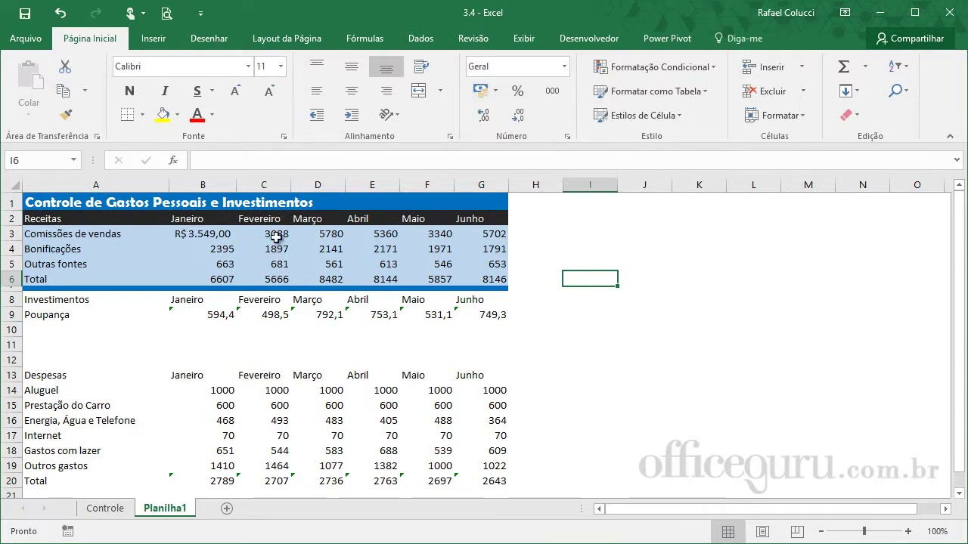
left_click_drag(277, 237, 310, 247)
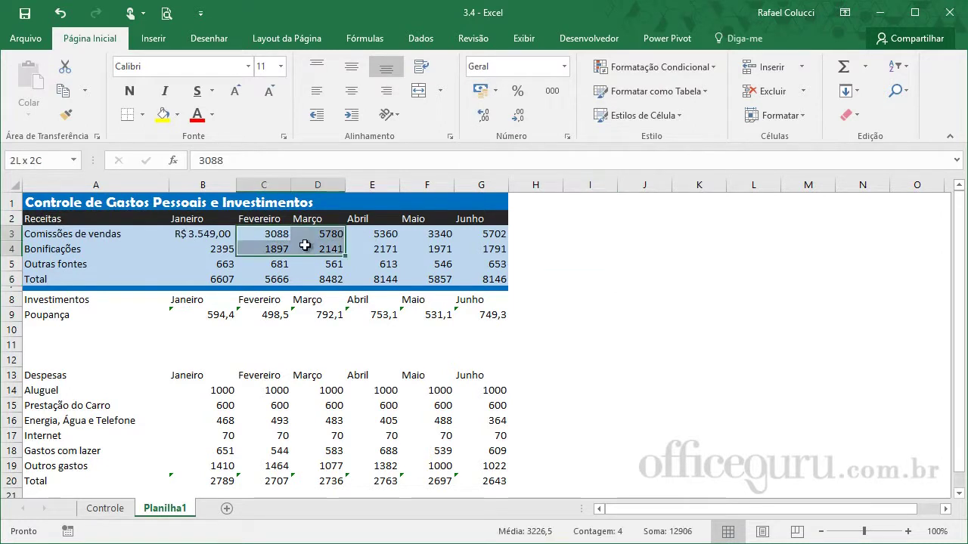
left_click(334, 317)
left_click(517, 91)
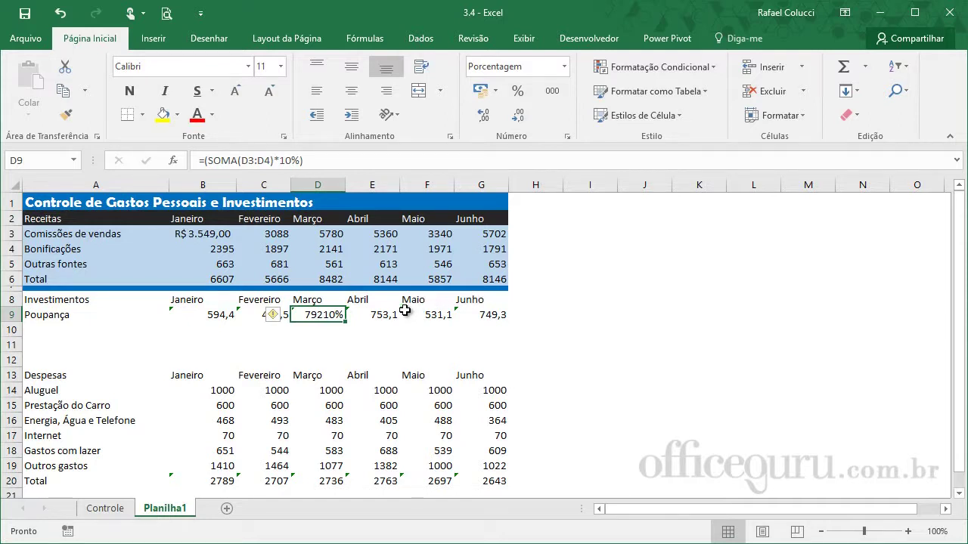
key("ctrl+z")
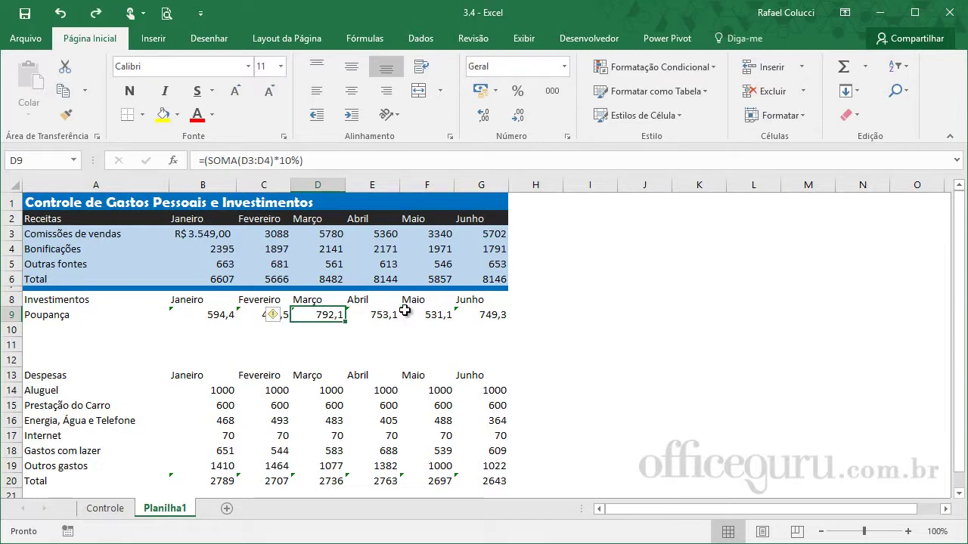
left_click(579, 278)
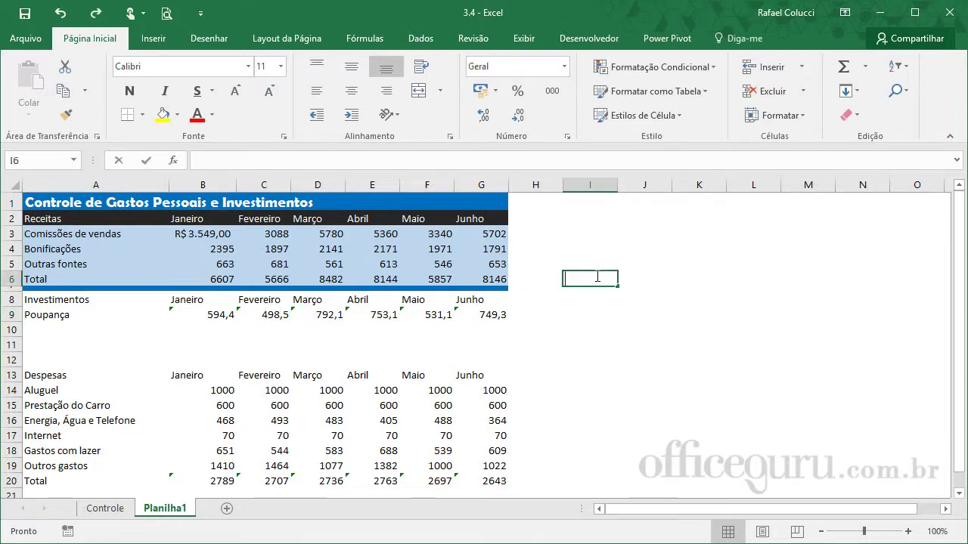
- Enter 10% in cell I6 and 10 in cell I5
type("10%")
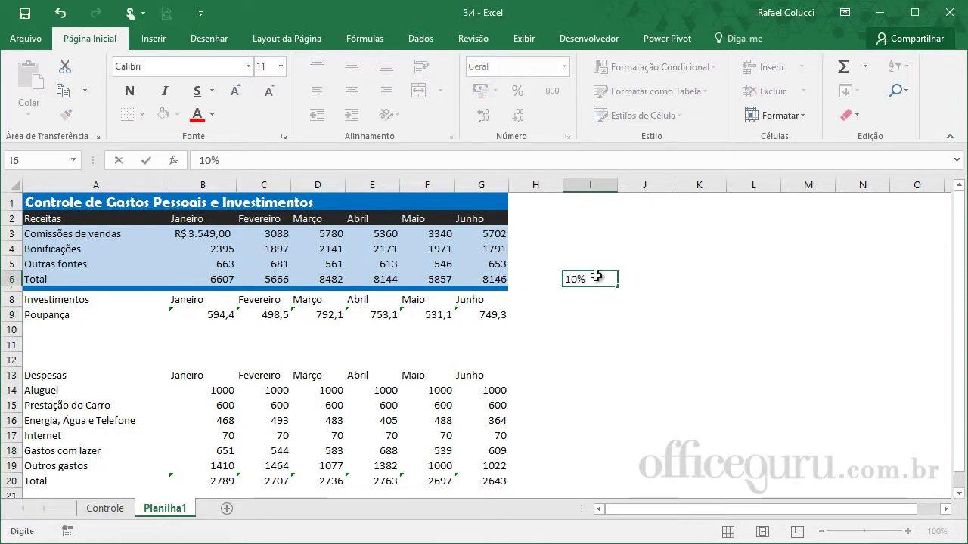
key("Return")
left_click(589, 260)
type("10")
left_click(590, 390)
- Apply Percent Style to I5 and re-enter its value so it reads 10%
left_click(517, 91)
left_click(612, 263)
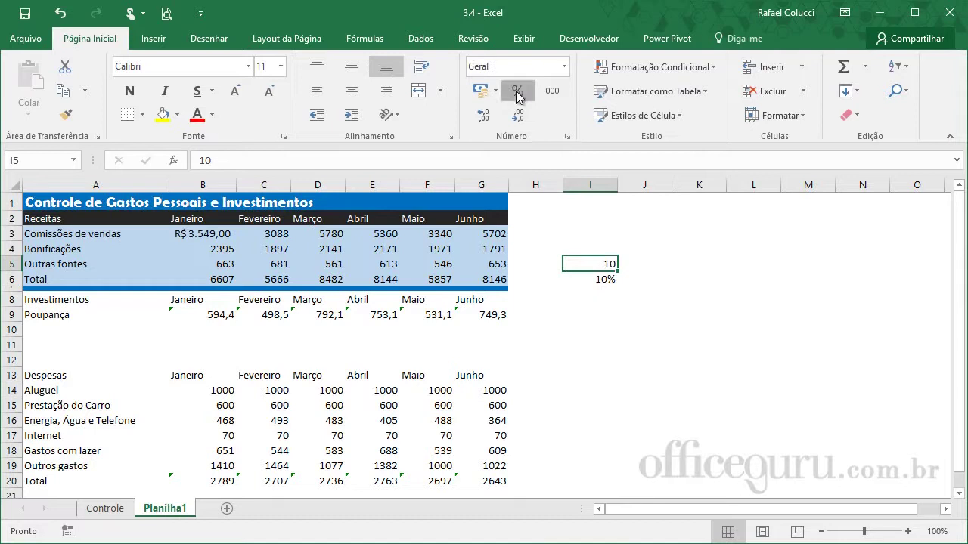
left_click(517, 91)
left_click(696, 246)
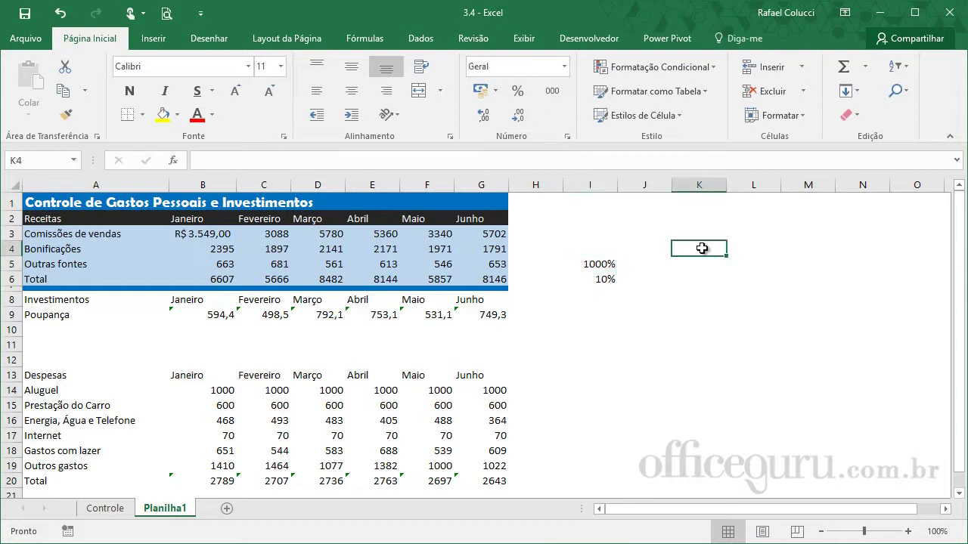
left_click(597, 262)
type("10")
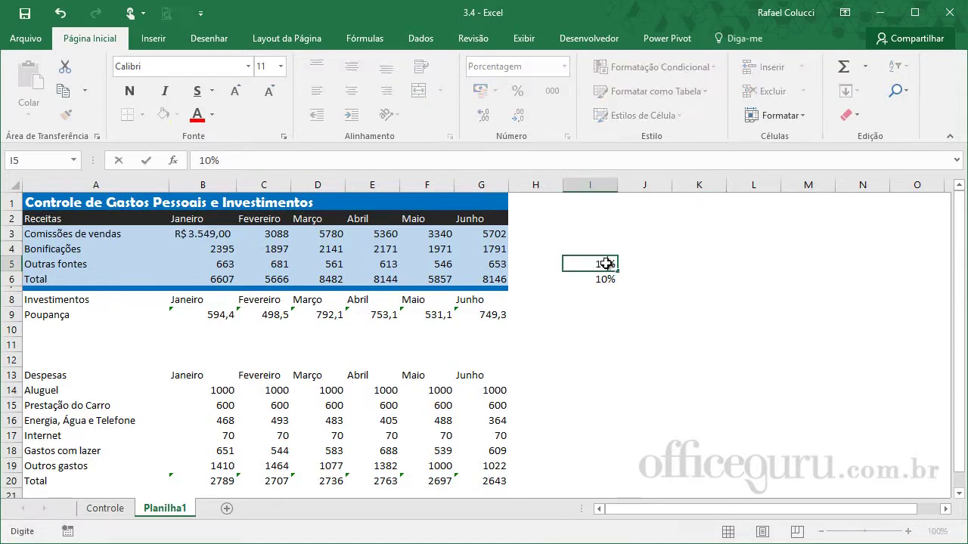
key("Return")
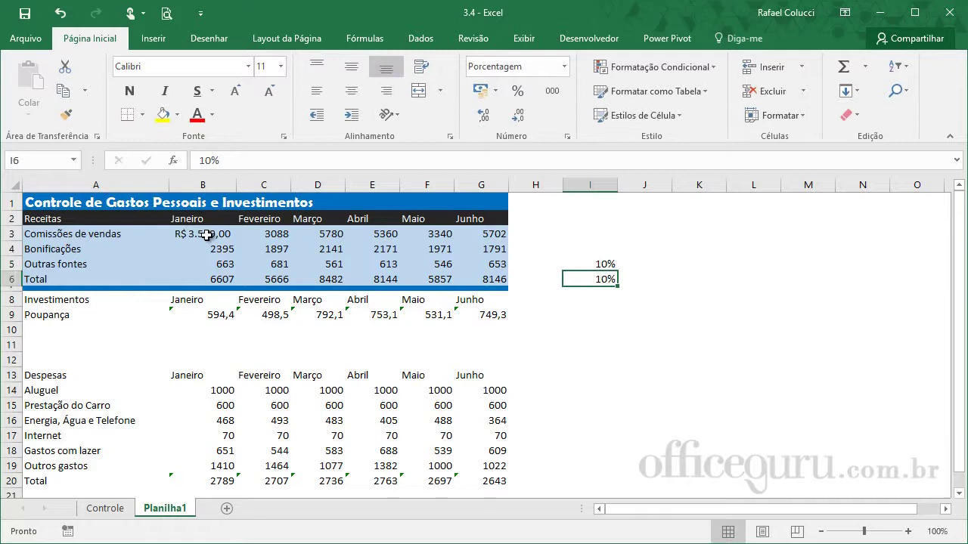
left_click_drag(206, 235, 476, 279)
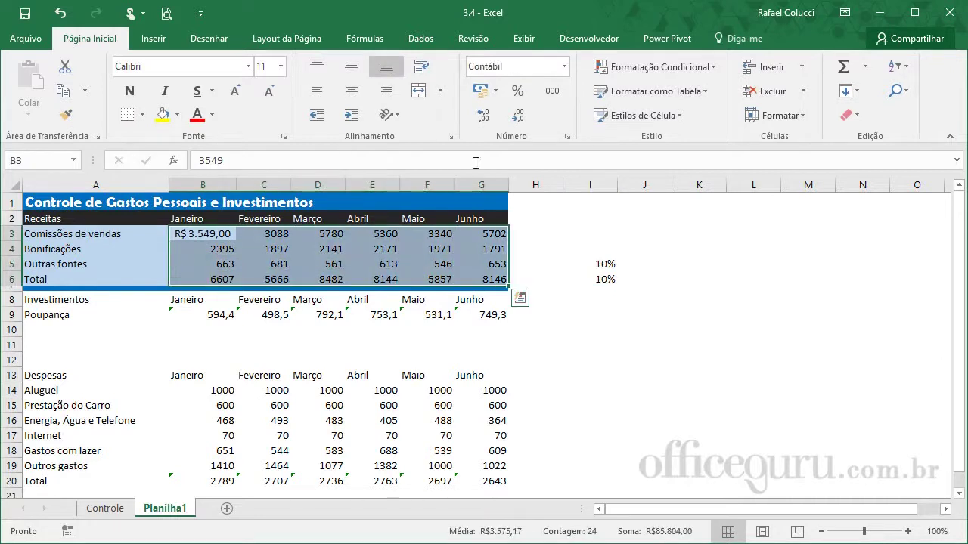
- Apply R$ Português (Brasil) accounting format to B3:G6, Poupança B9:G9 and Despesas B14:G20
left_click(495, 91)
left_click(530, 113)
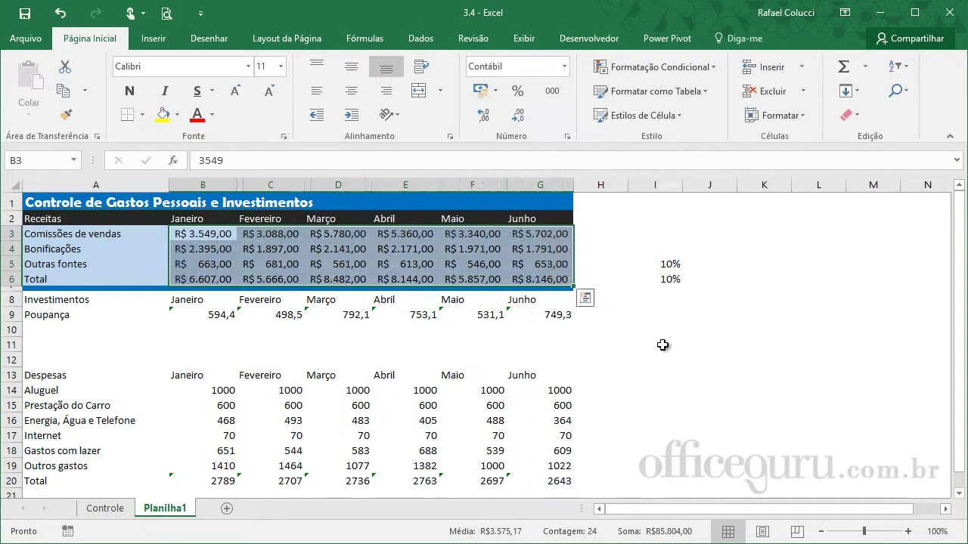
left_click(663, 344)
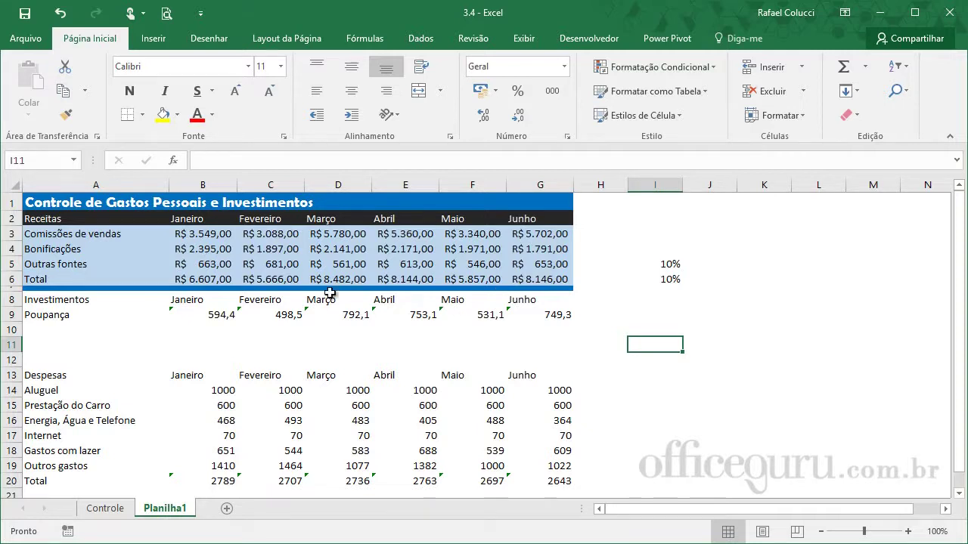
left_click_drag(214, 320, 559, 314)
left_click(481, 91)
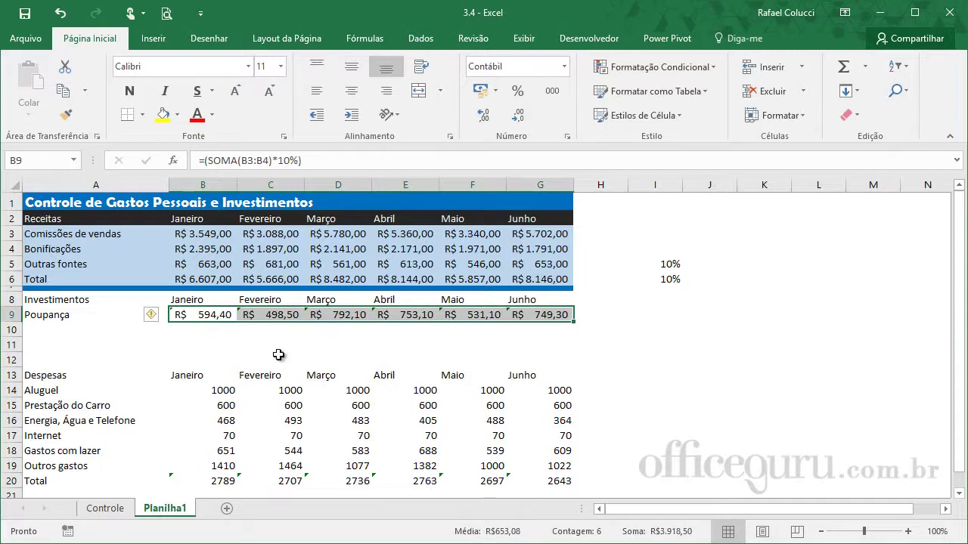
left_click_drag(219, 390, 565, 481)
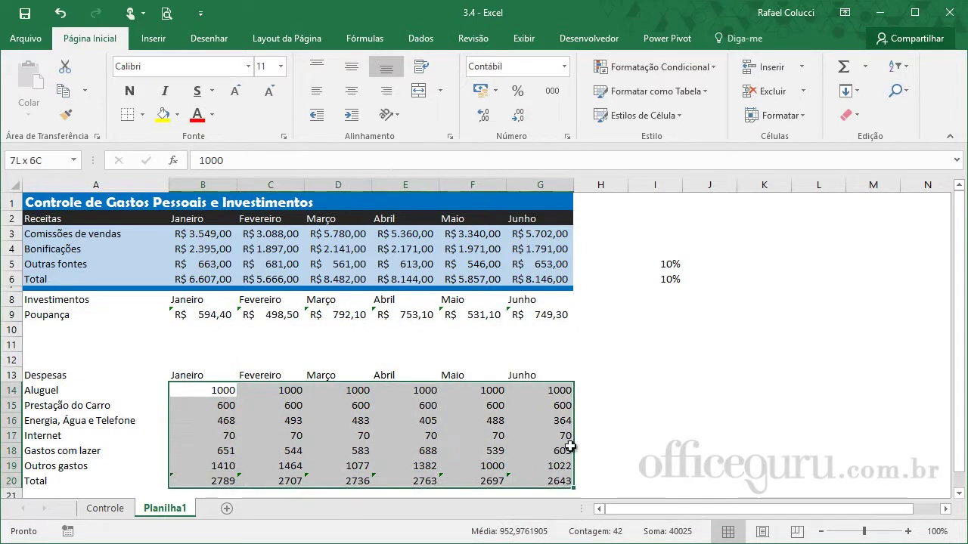
left_click(481, 91)
left_click(654, 357)
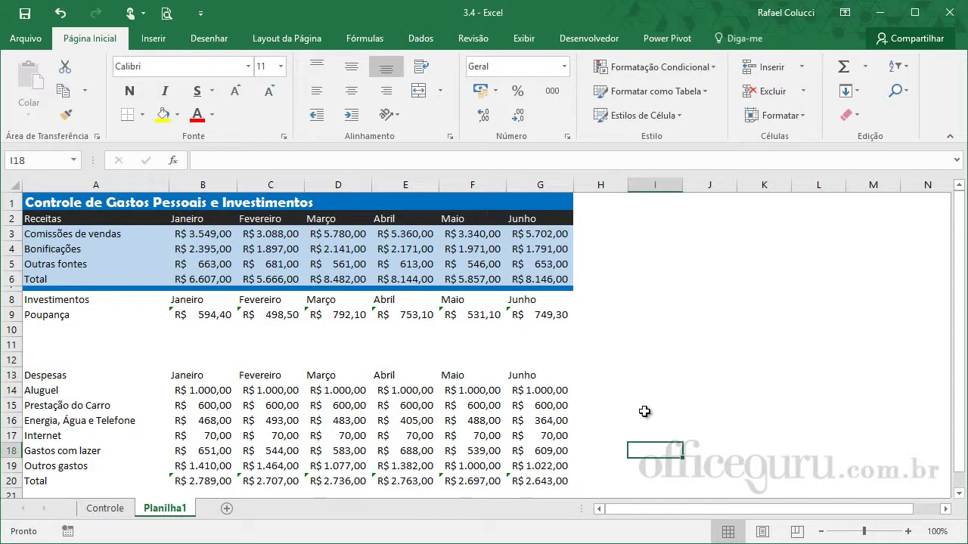
left_click(658, 298)
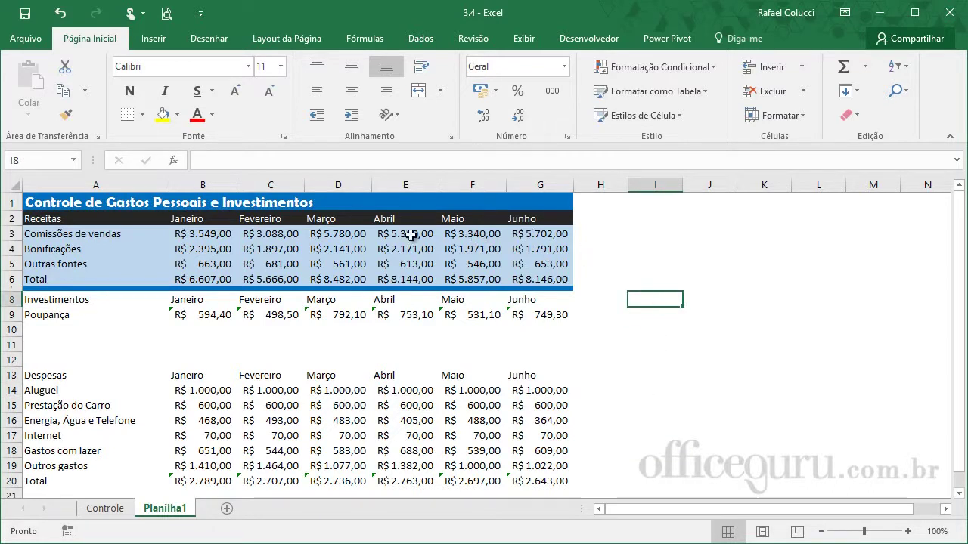
- Type test values 10,563 into I4 and 22,36 into I5, then select both cells
left_click(651, 252)
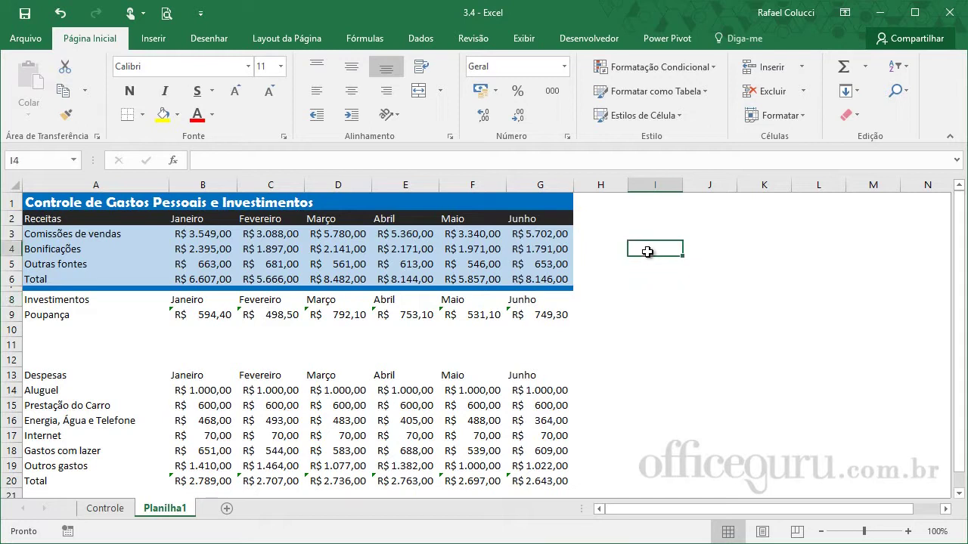
type("10,563")
key("Return")
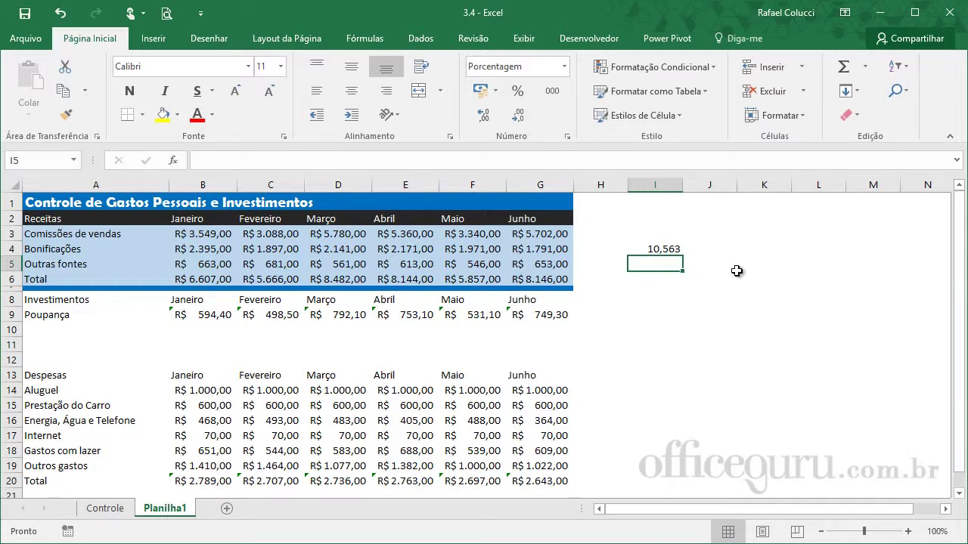
type("2")
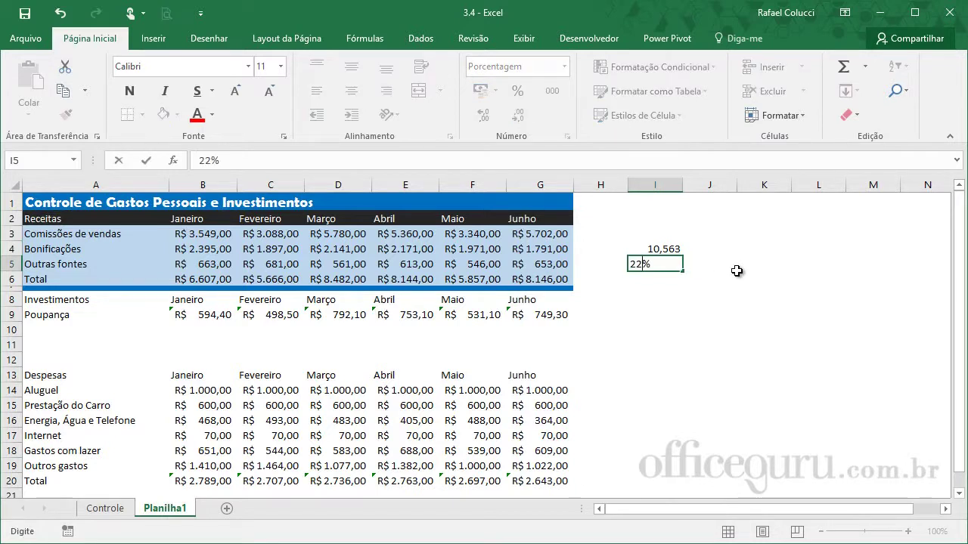
type(",36")
key("Return")
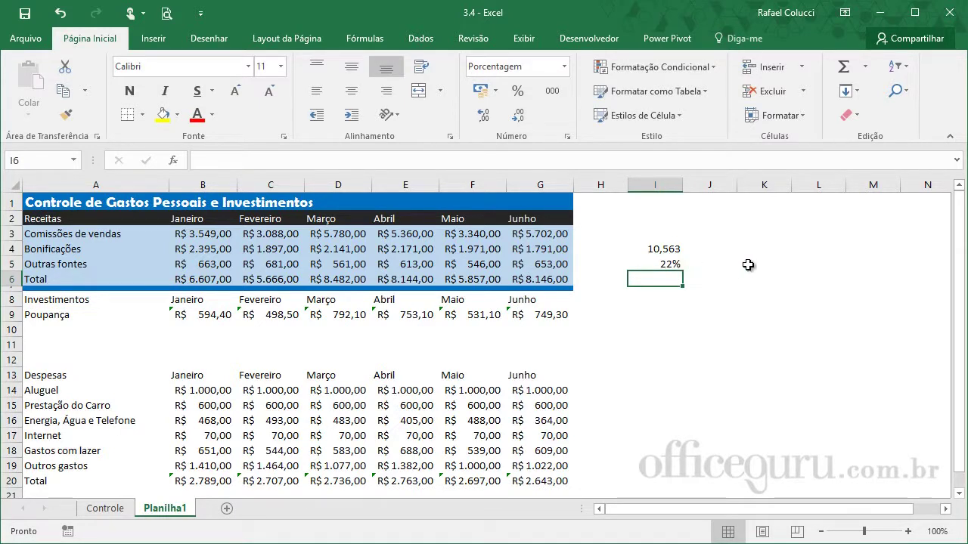
mouse_move(669, 251)
left_mouse_down()
mouse_move(670, 260)
mouse_move(670, 249)
left_mouse_up()
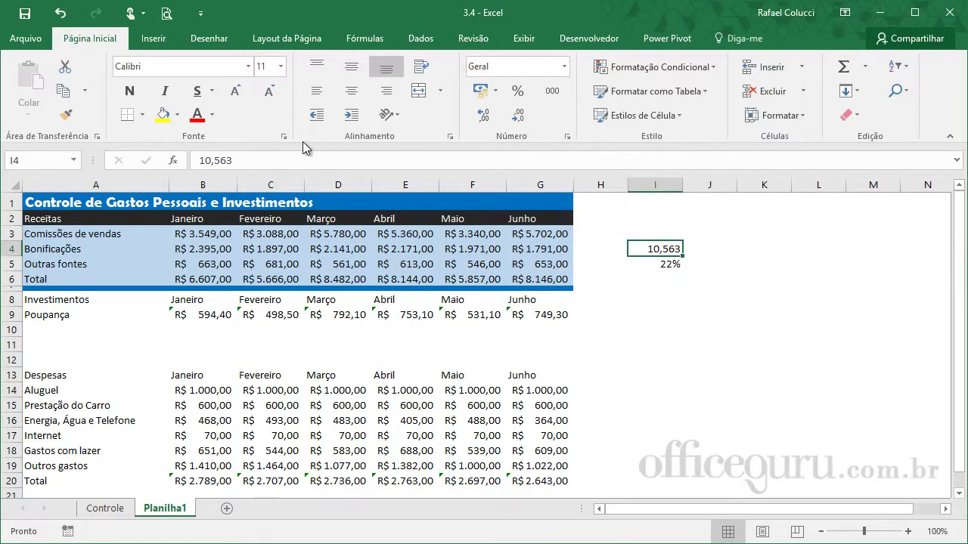
- Format I4 as Número with 1 decimal place and red negatives with a minus sign (-1234,0)
left_click(566, 136)
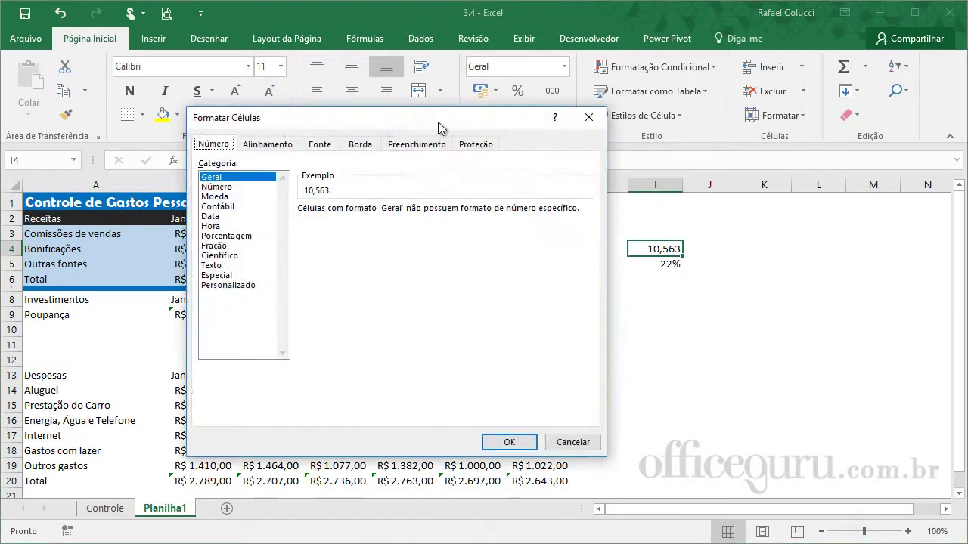
left_click_drag(399, 121, 363, 118)
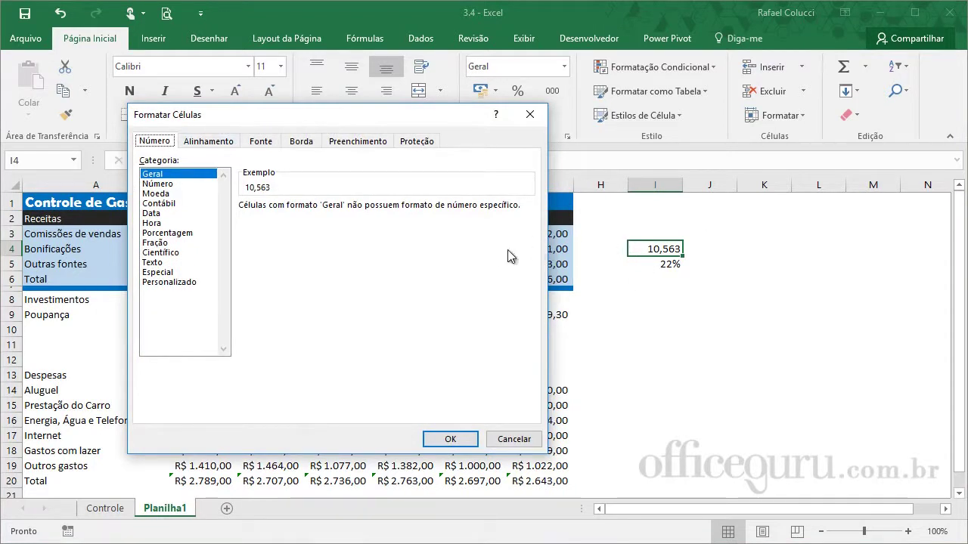
left_click(168, 183)
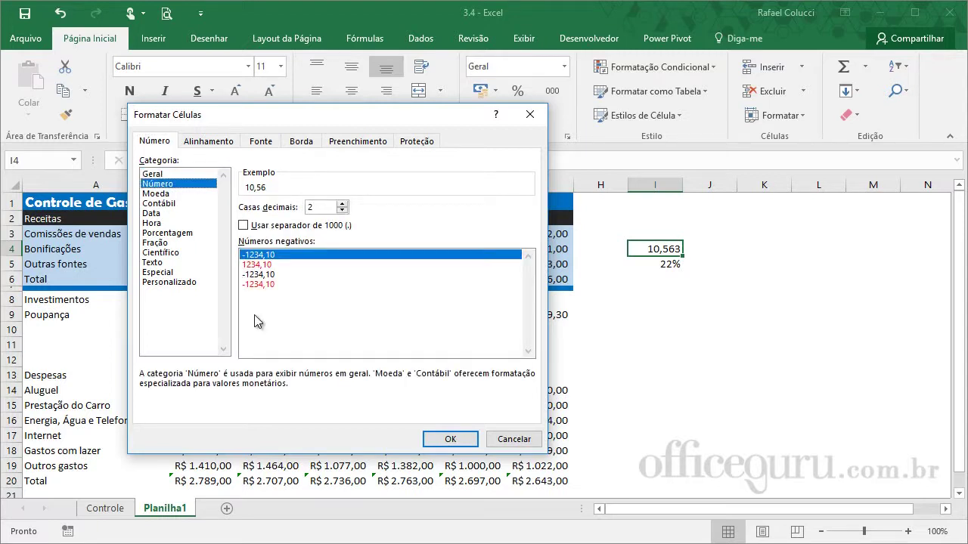
left_click(342, 204)
left_click(342, 203)
left_click(342, 203)
left_click(342, 203)
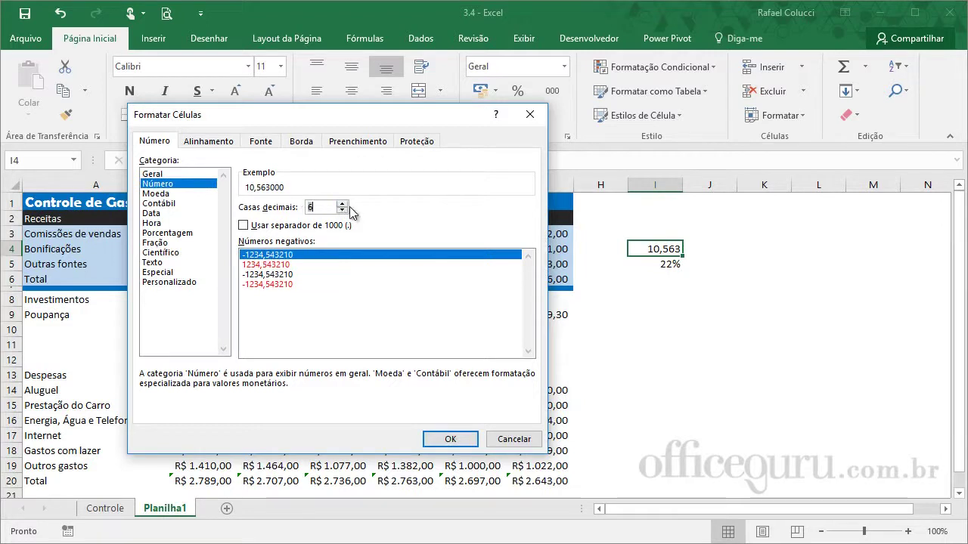
left_click(342, 211)
left_click(342, 210)
left_click(341, 210)
left_click(342, 210)
left_click(342, 210)
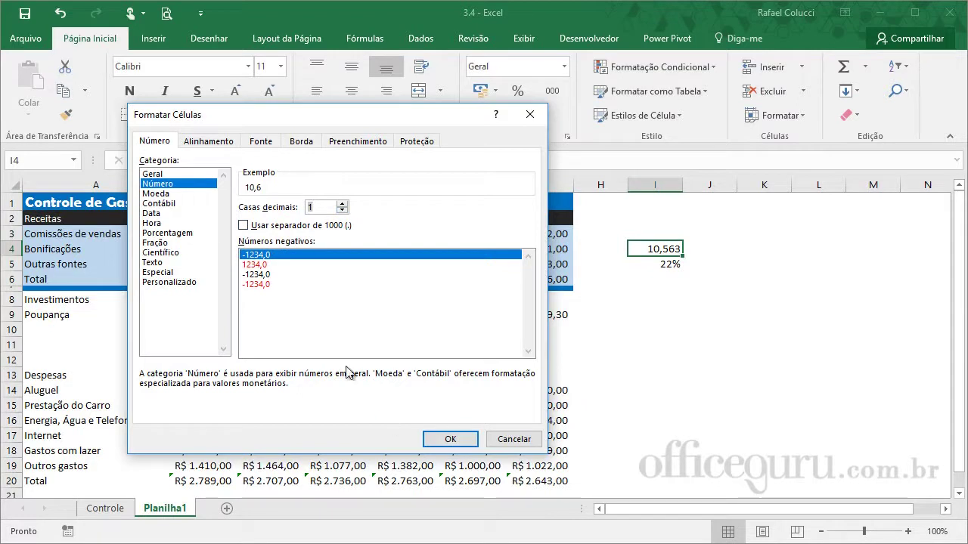
left_click(265, 265)
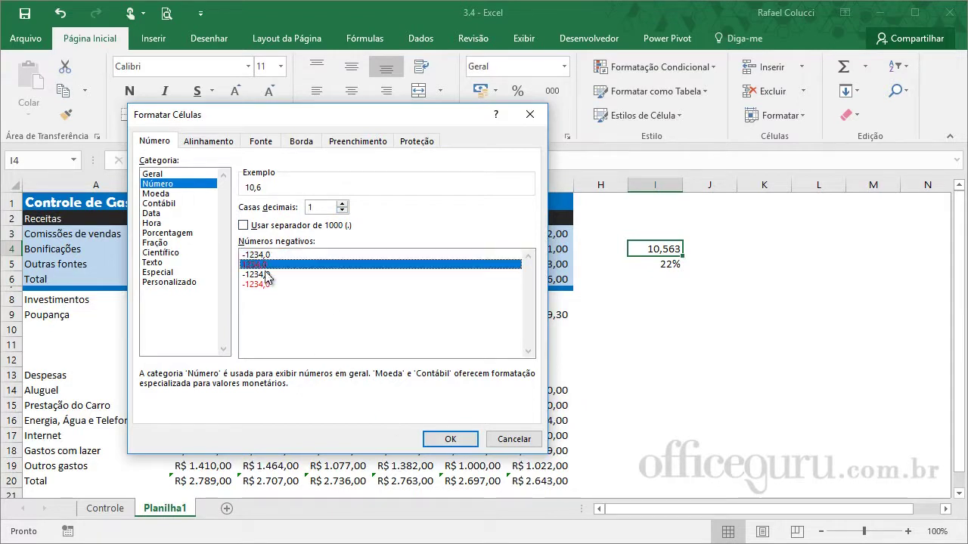
left_click(259, 275)
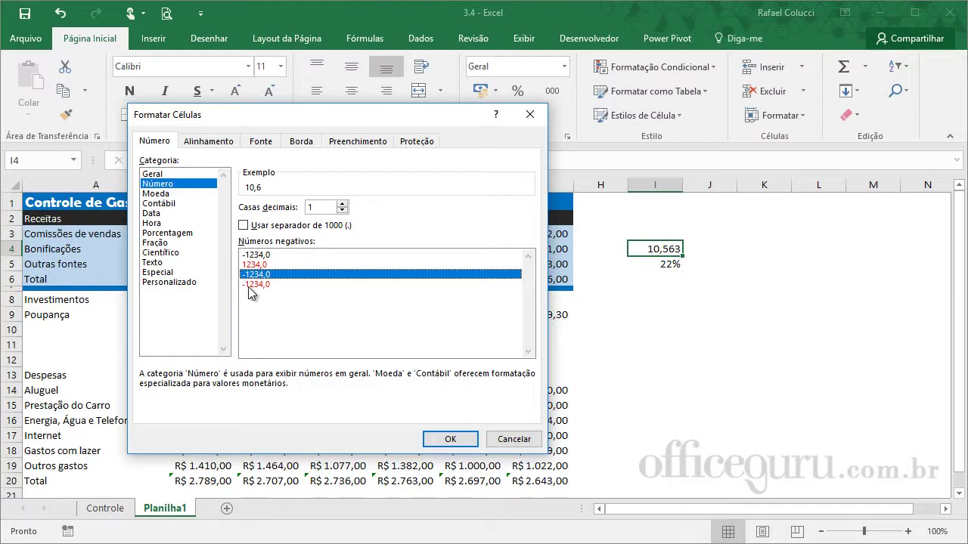
left_click(270, 287)
left_click(446, 443)
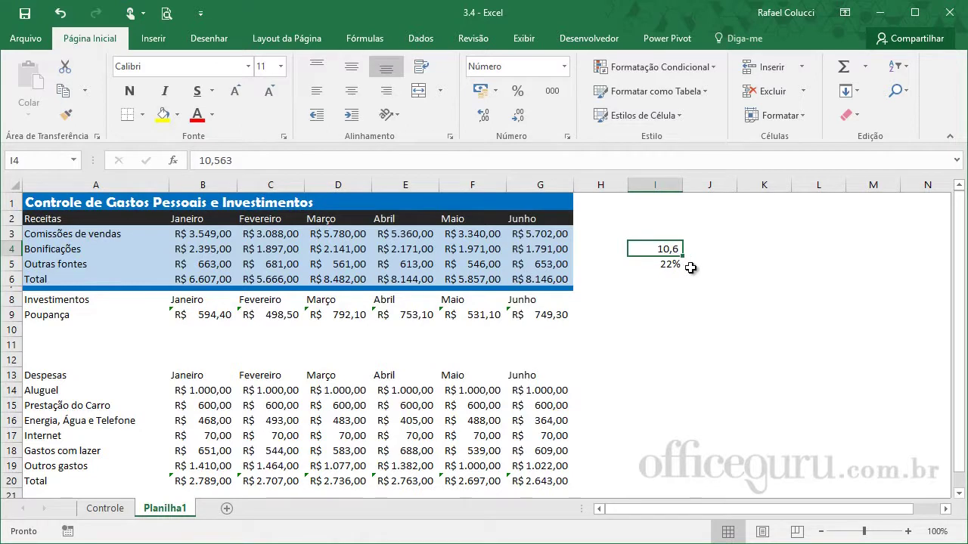
- Change I4 to -1500 so it displays as red -1500,0
type("-1500")
key("Return")
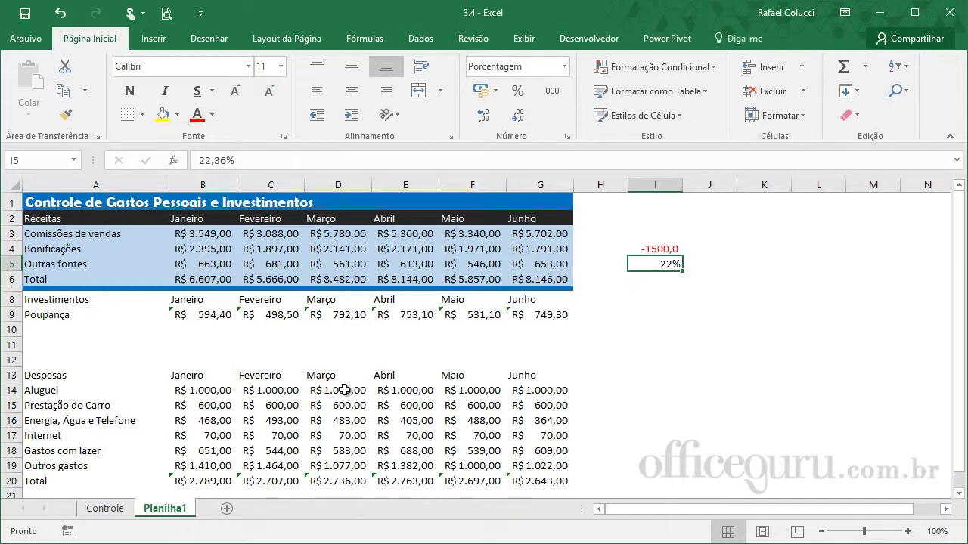
left_click_drag(198, 394, 563, 483)
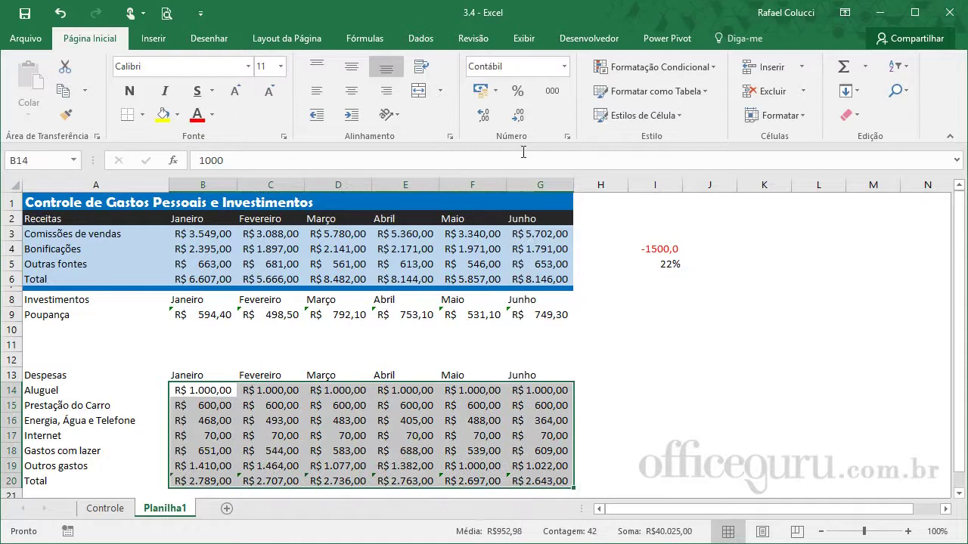
- Switch the expense figures B14:G20 to the plain Número format
left_click(568, 135)
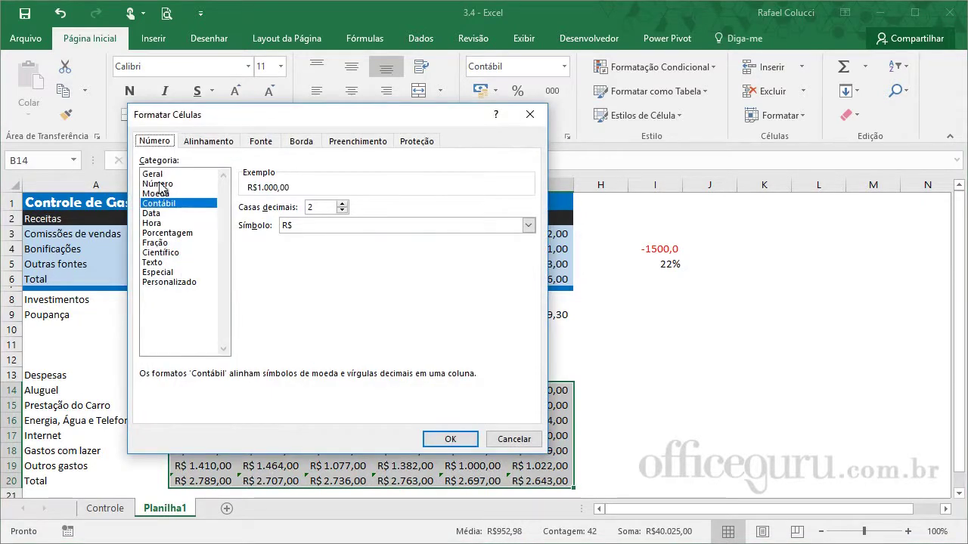
left_click(308, 226)
left_click(308, 225)
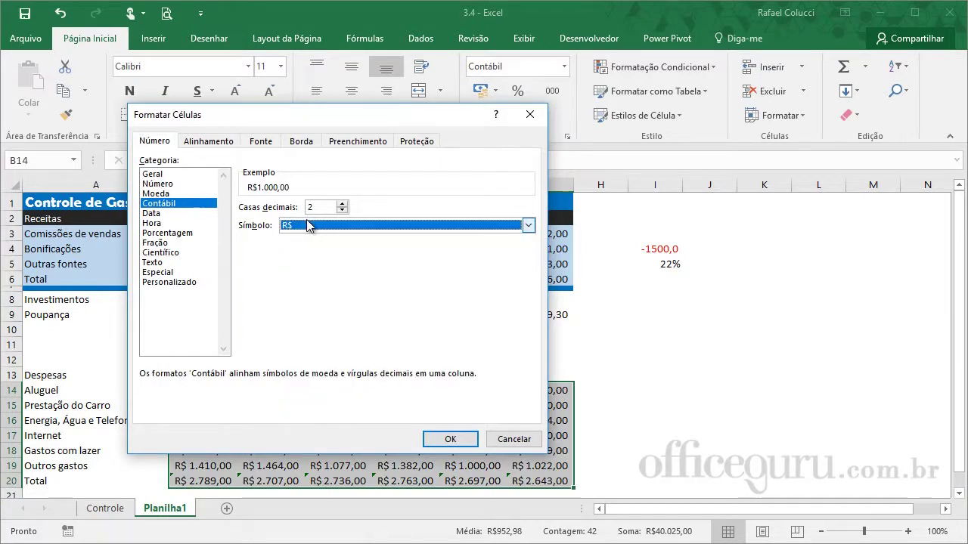
left_click(182, 184)
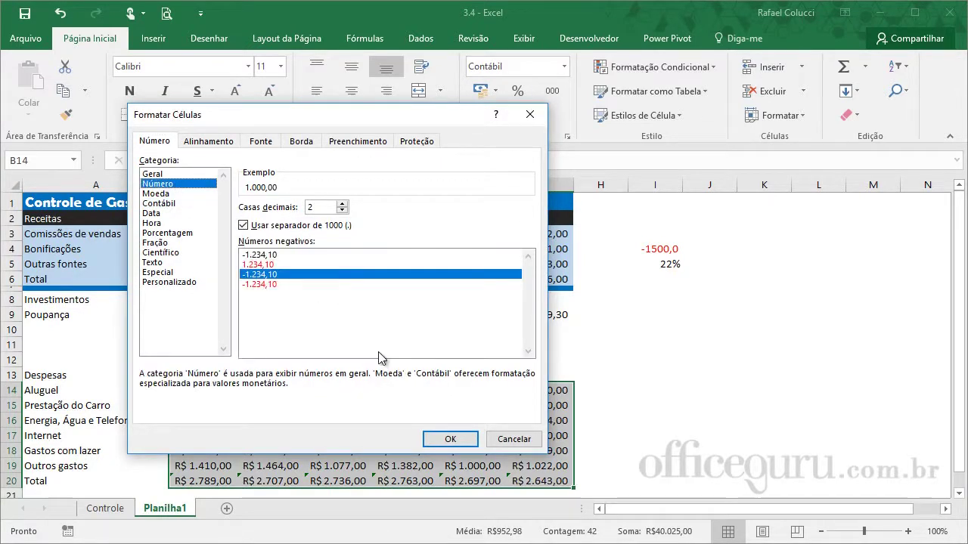
left_click(446, 441)
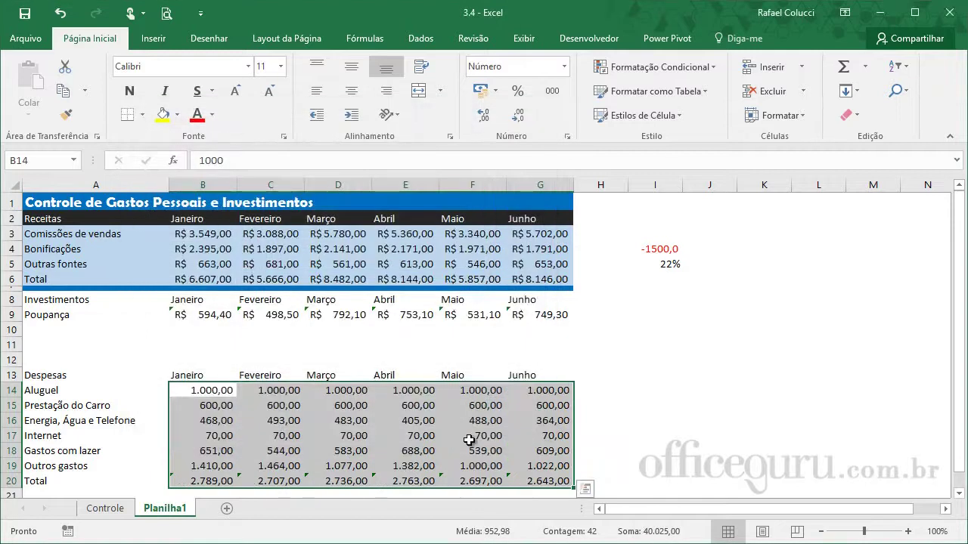
- Change the January rent in B14 to -1000
double_click(196, 390)
type("-")
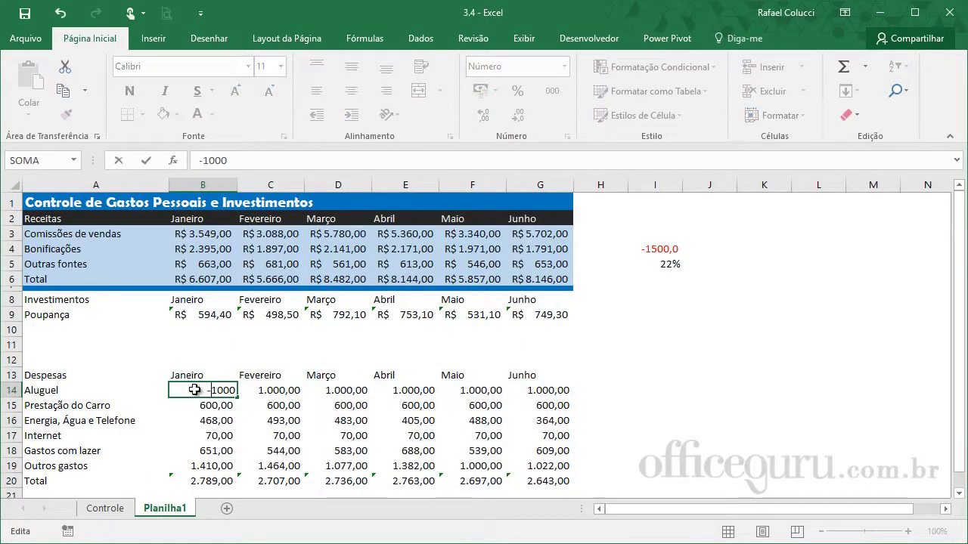
key("Return")
- Show negative expenses in red without a minus sign, so B14 reads 1.000,00
left_click_drag(219, 394, 541, 481)
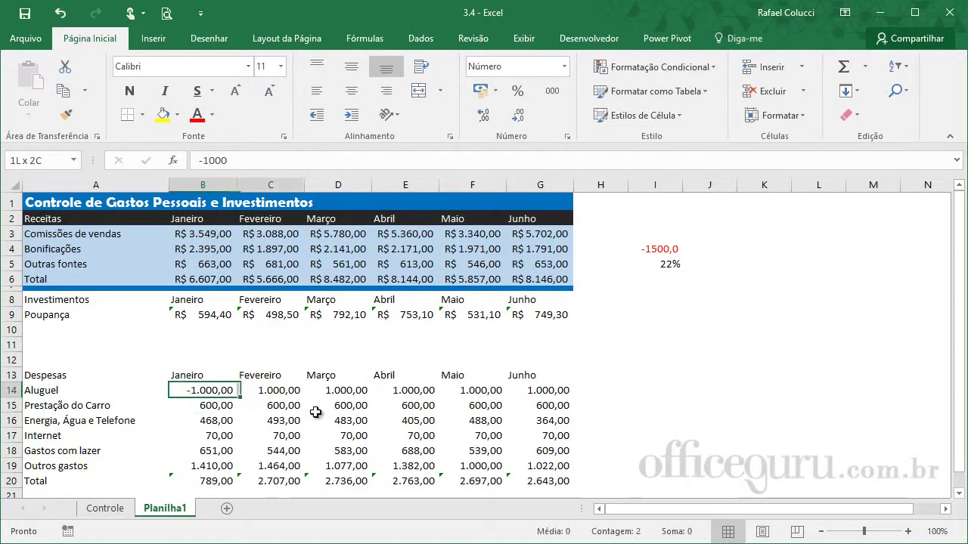
left_click(566, 136)
left_click(269, 265)
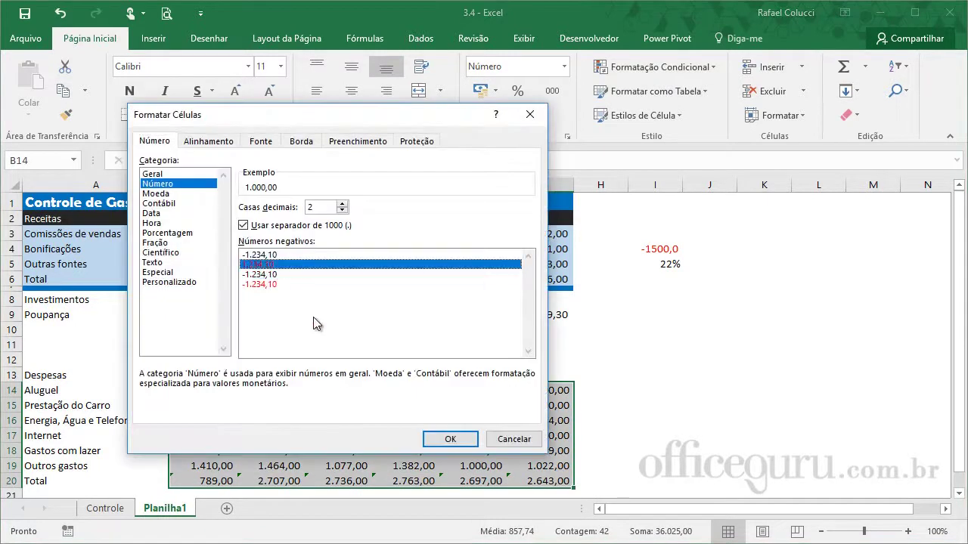
left_click(450, 438)
left_click(747, 390)
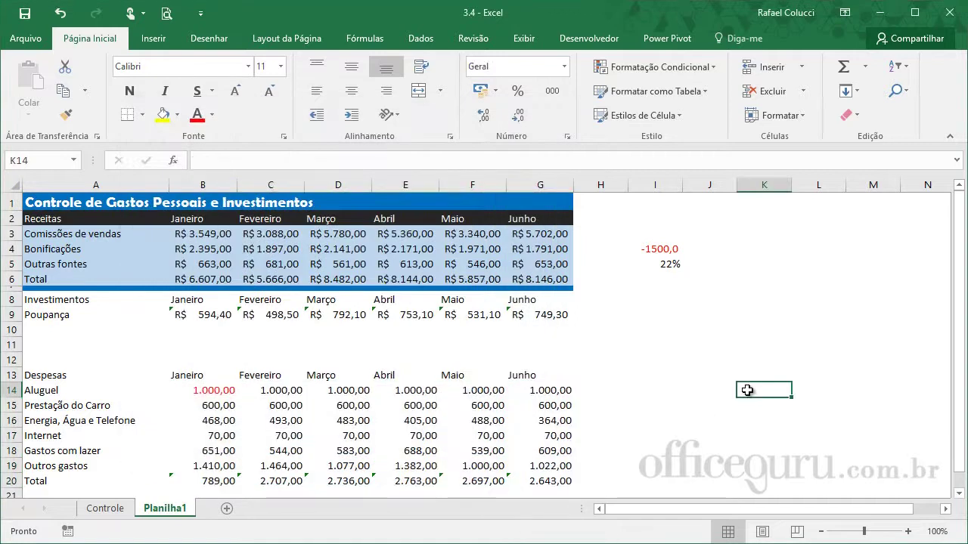
left_click_drag(185, 389, 563, 481)
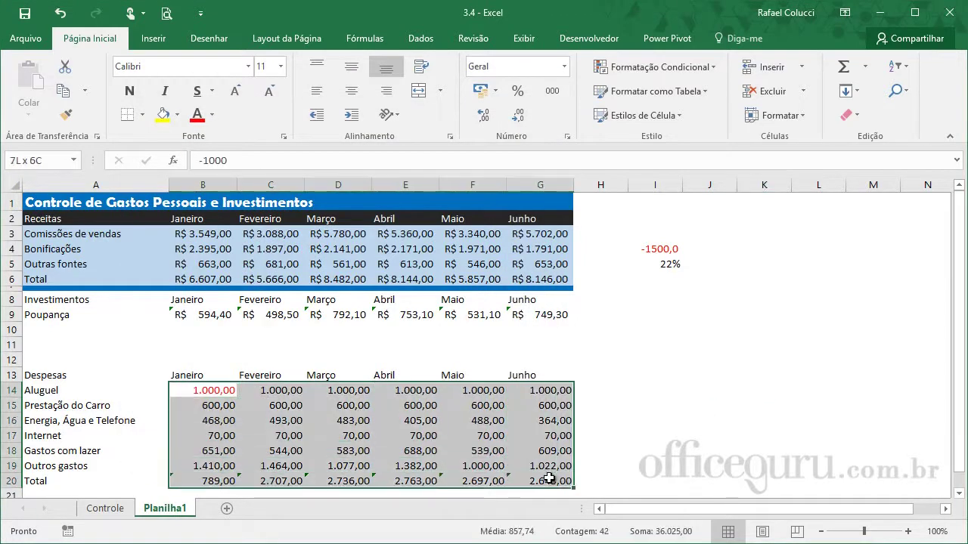
- Reapply R$ Português (Brasil) accounting to B14:G20, so January rent shows -R$ 1.000,00
left_click(495, 91)
left_click(496, 113)
left_click(690, 342)
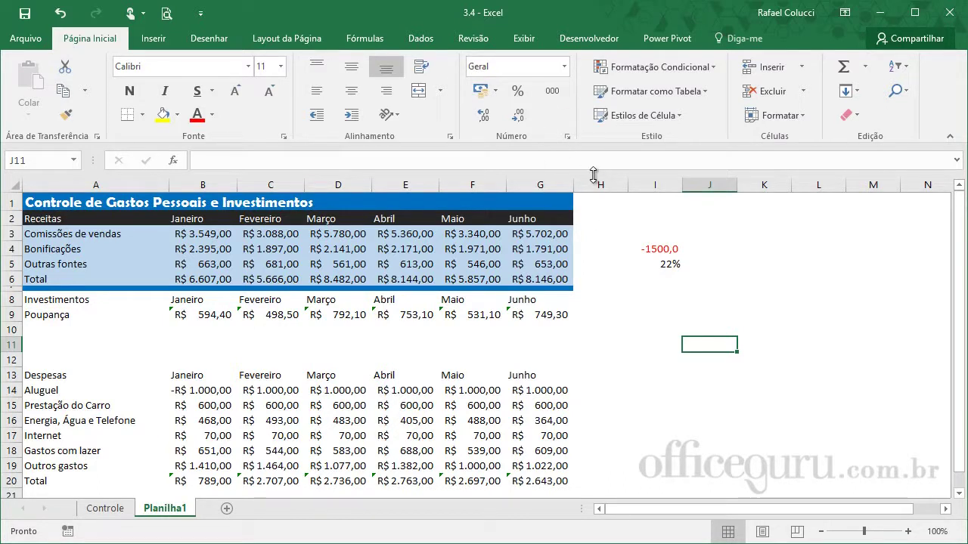
key("Left")
key("Down")
key("Down")
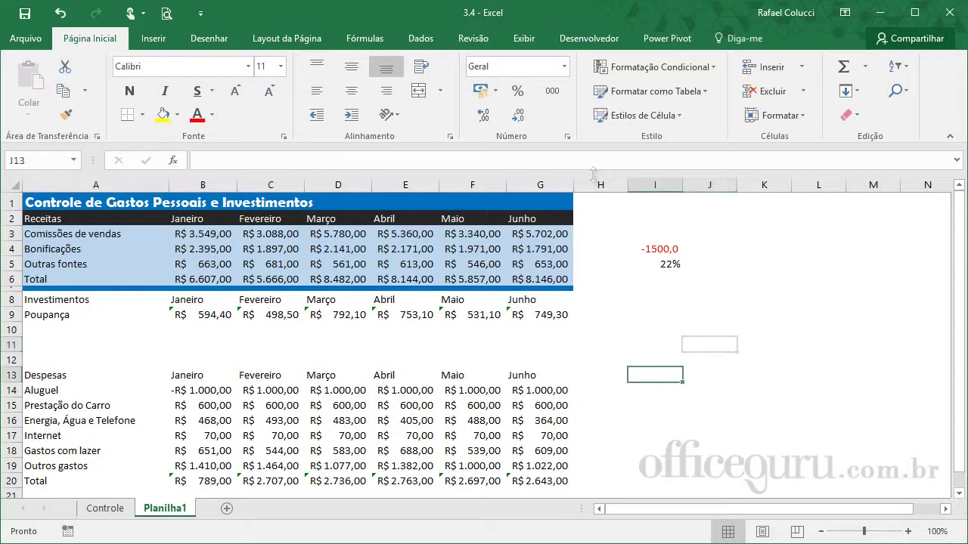